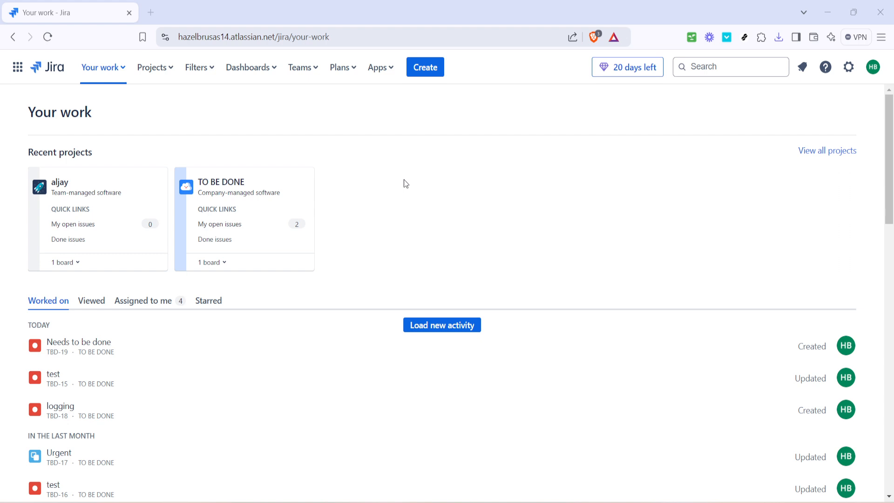
Step: Open the automation settings of the team-managed software project and start creating a new rule
click(80, 185)
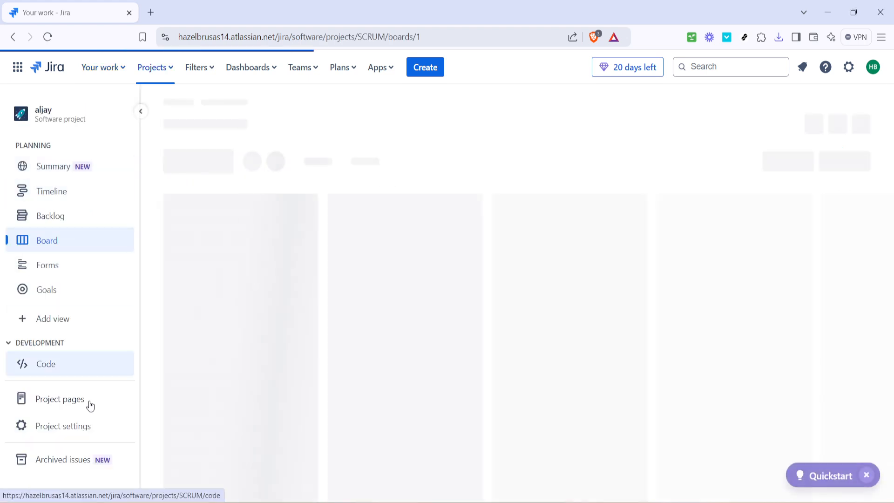
click(58, 431)
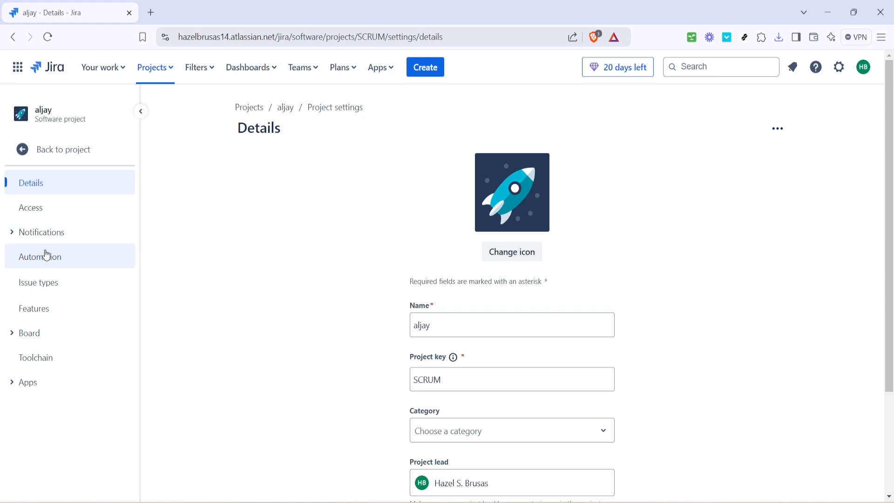
click(132, 262)
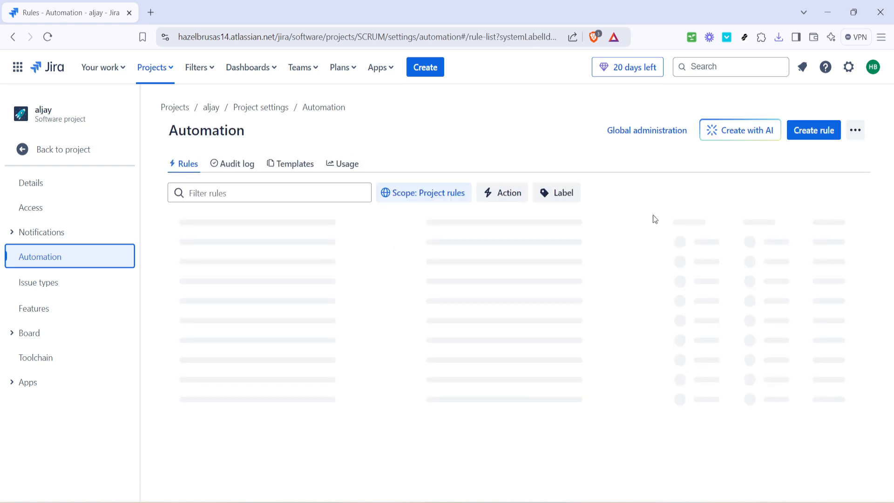
click(804, 139)
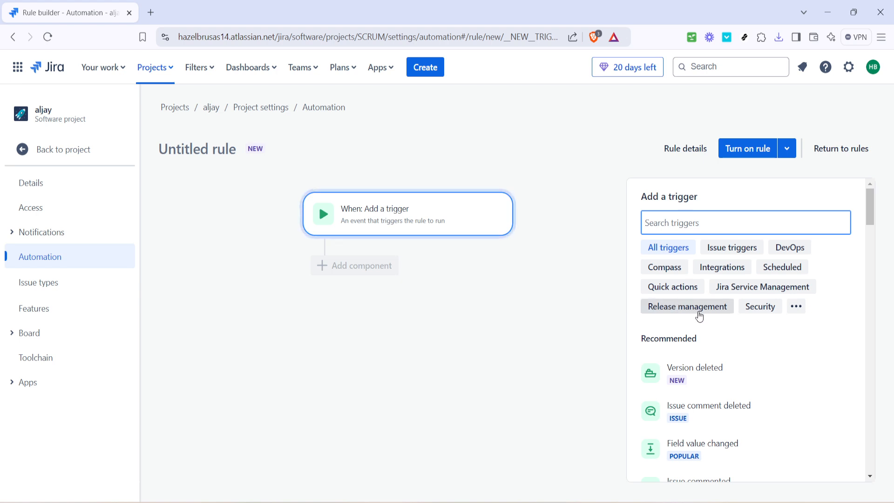
Step: Set the rule's trigger to Issue commented, applying it to all comments
scroll(704, 323, down, 3)
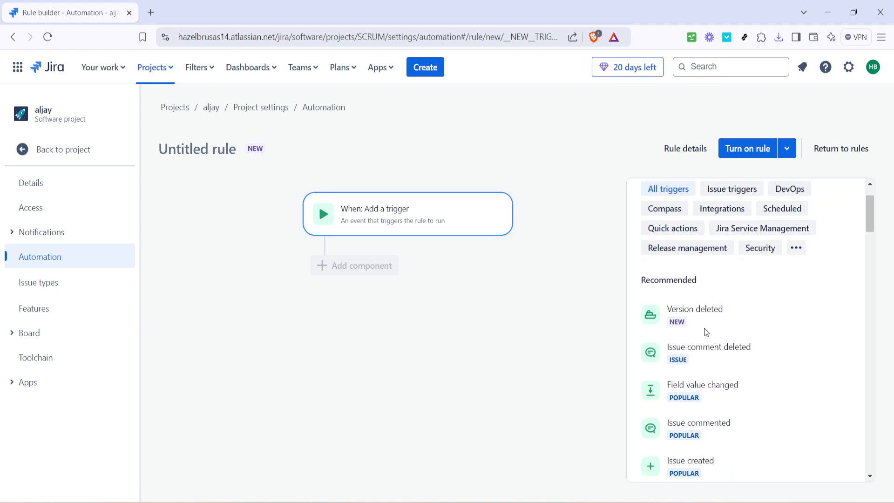
scroll(727, 340, down, 4)
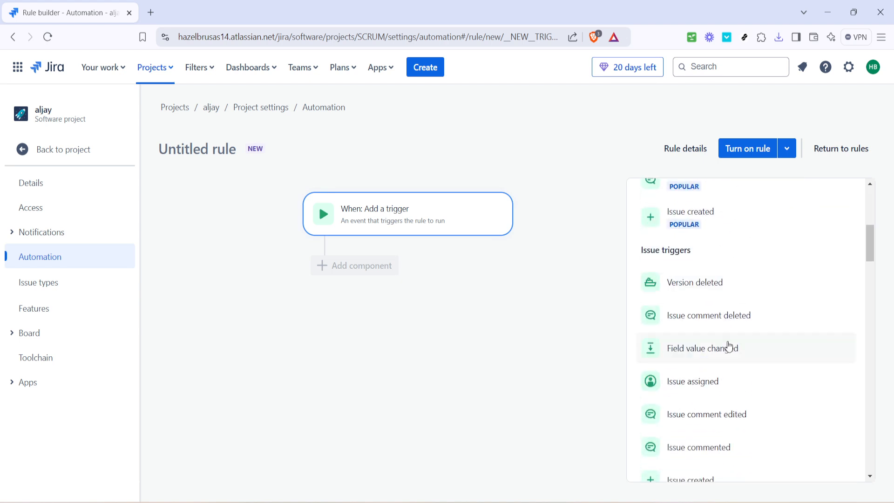
scroll(752, 355, up, 4)
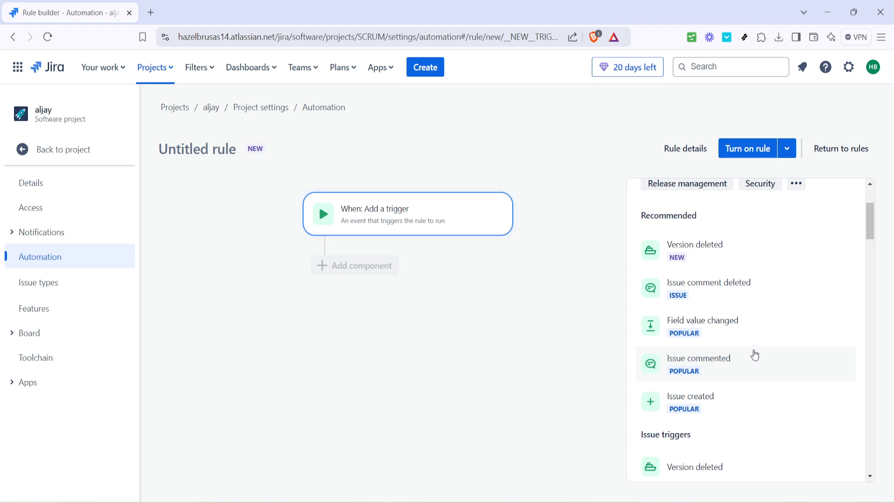
scroll(755, 355, up, 3)
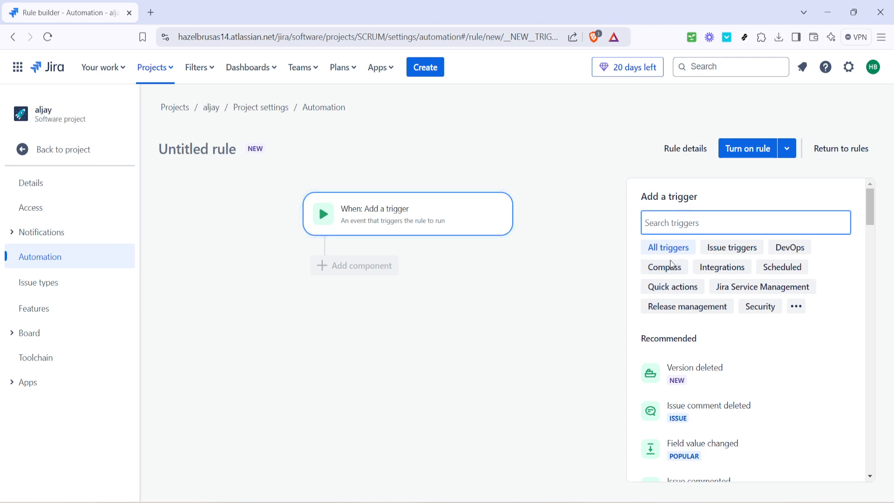
scroll(729, 321, down, 4)
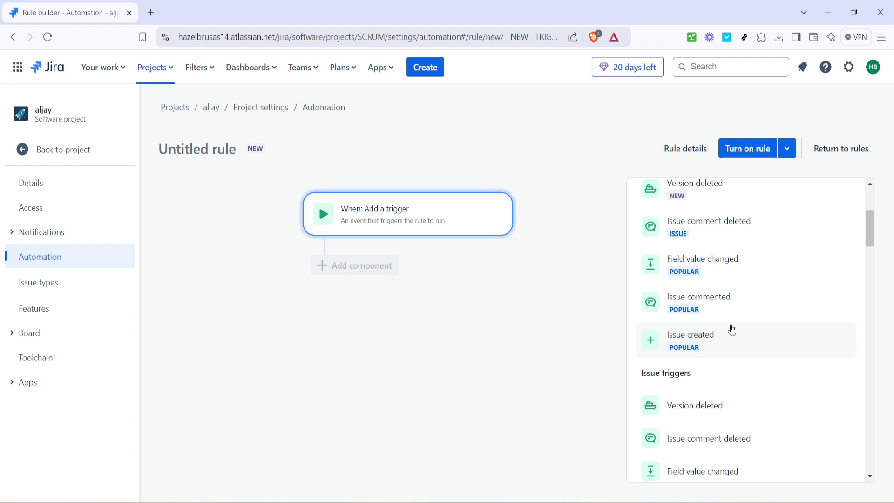
click(704, 305)
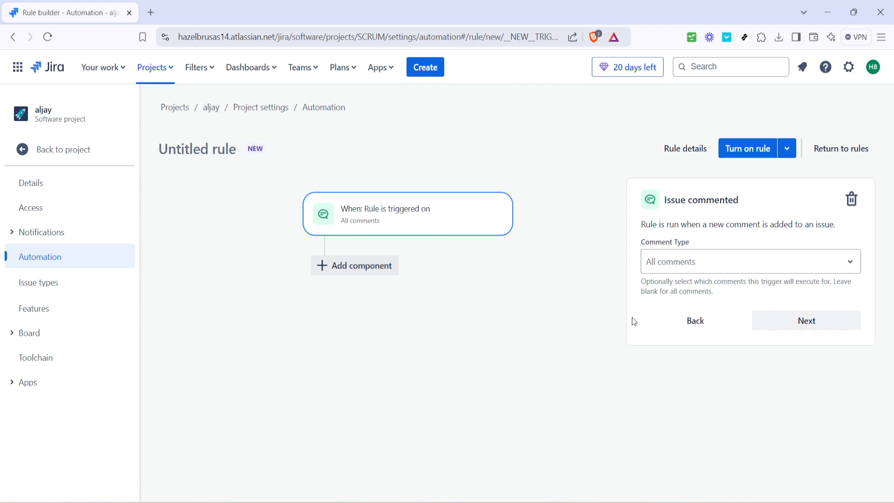
click(709, 266)
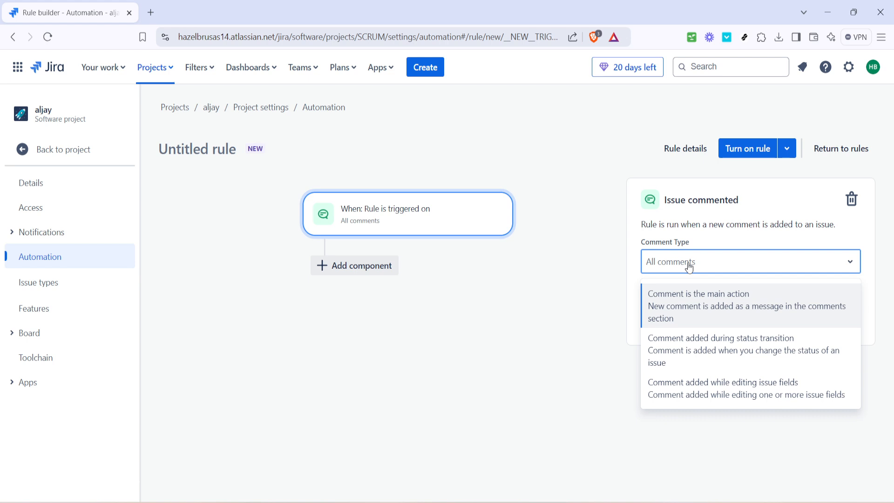
click(689, 266)
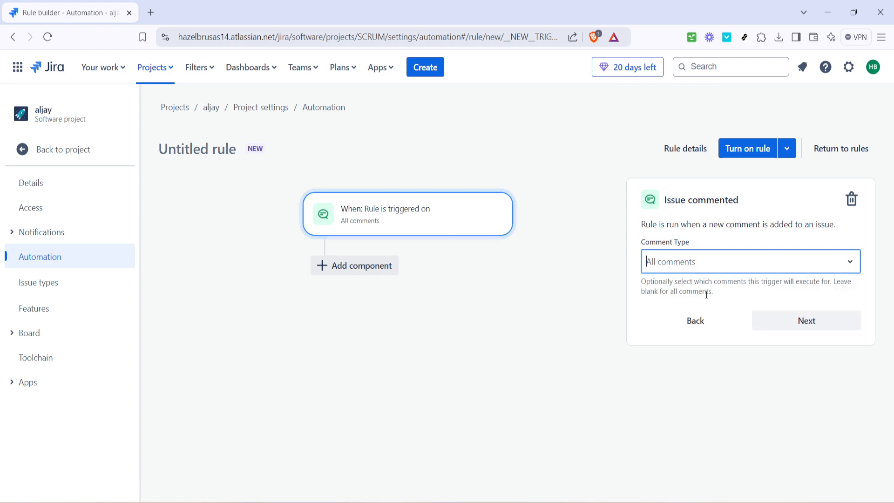
click(804, 319)
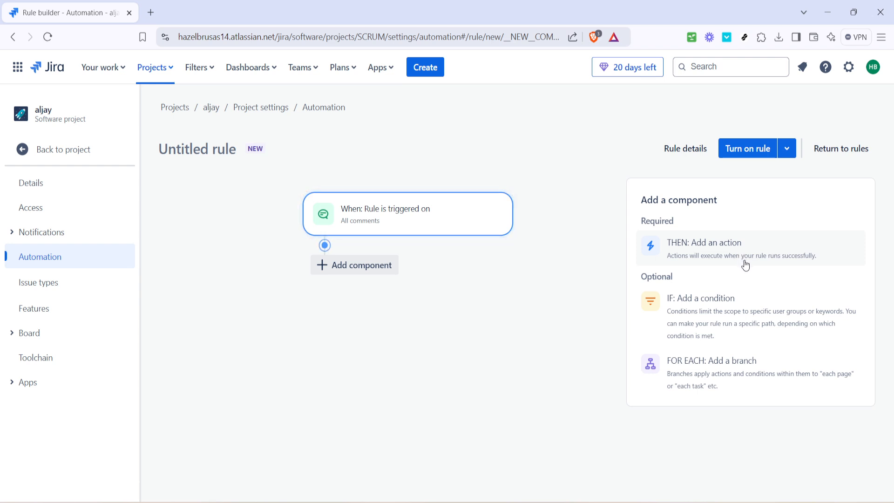
Step: Add a Send email action to the rule after the comment trigger
click(700, 251)
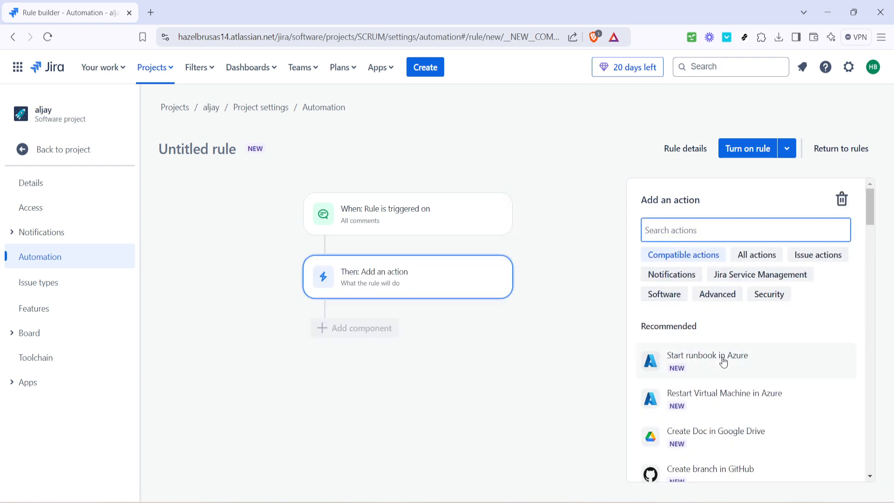
scroll(721, 359, down, 3)
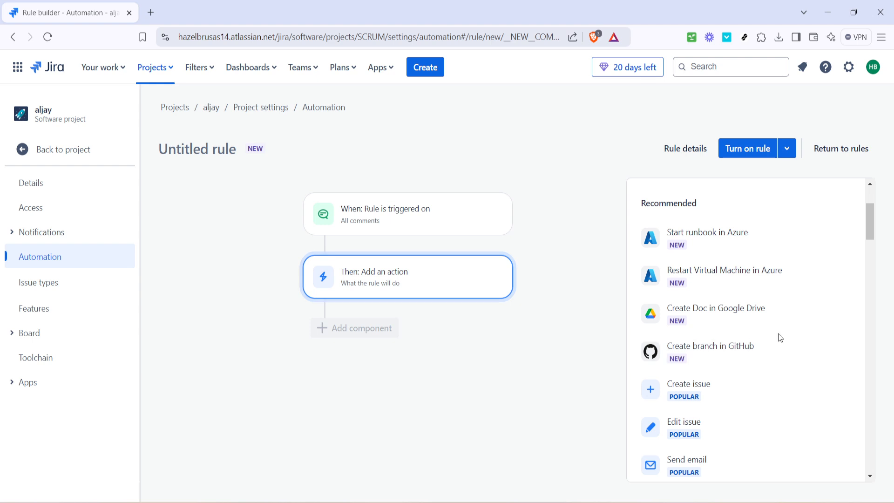
scroll(777, 340, down, 3)
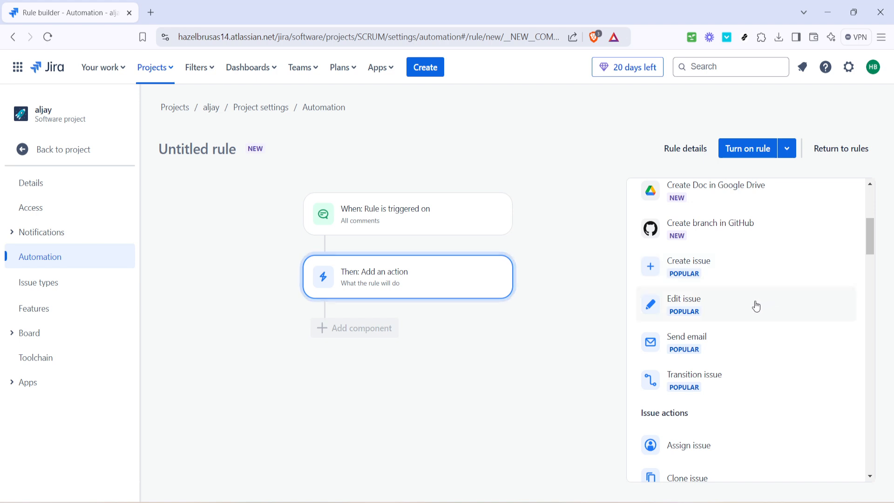
click(696, 337)
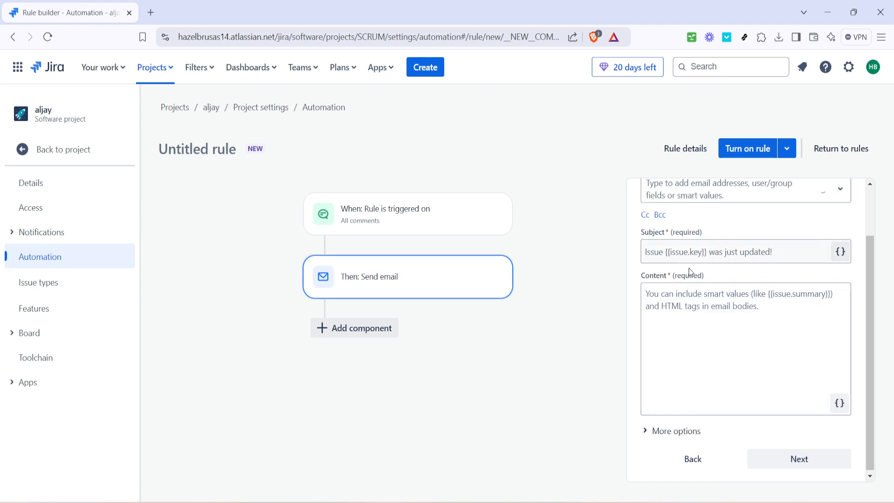
Step: Address the email to All customers involved and set its subject to "test"
scroll(724, 295, up, 2)
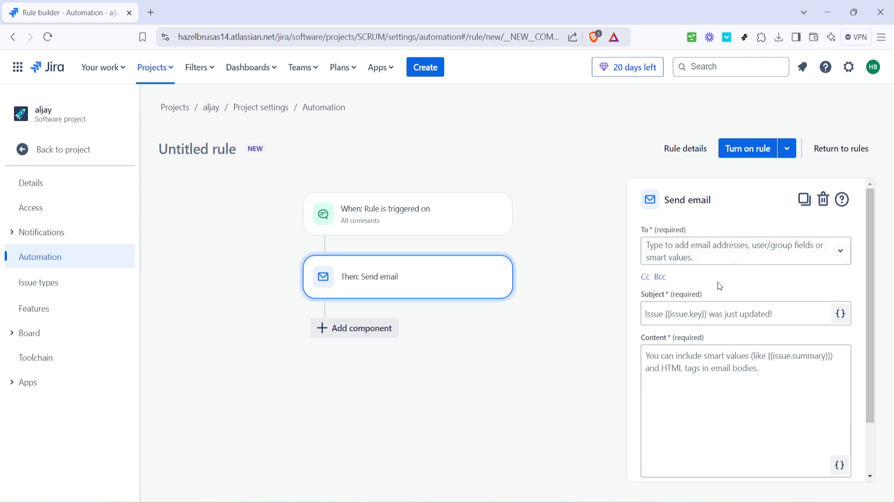
click(704, 258)
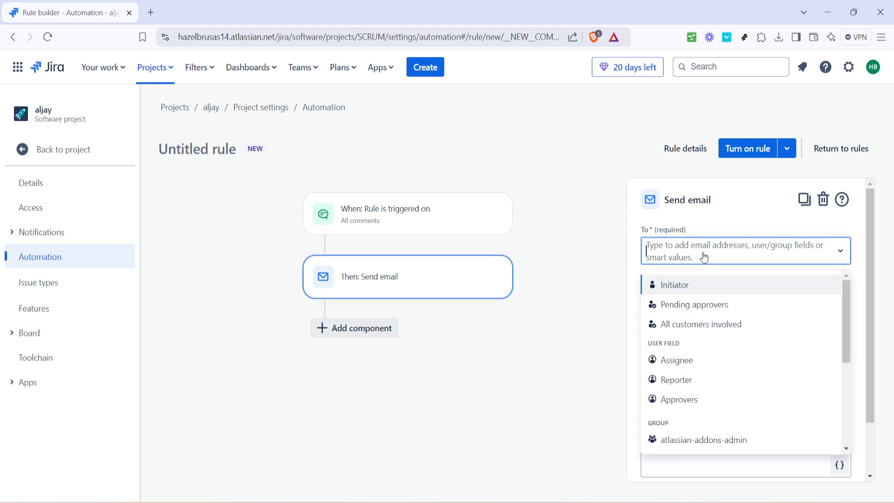
click(687, 320)
click(682, 313)
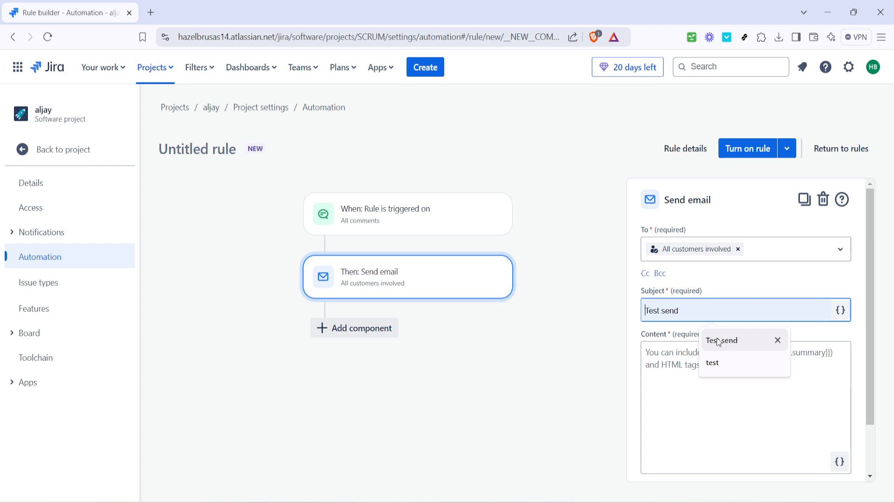
click(715, 362)
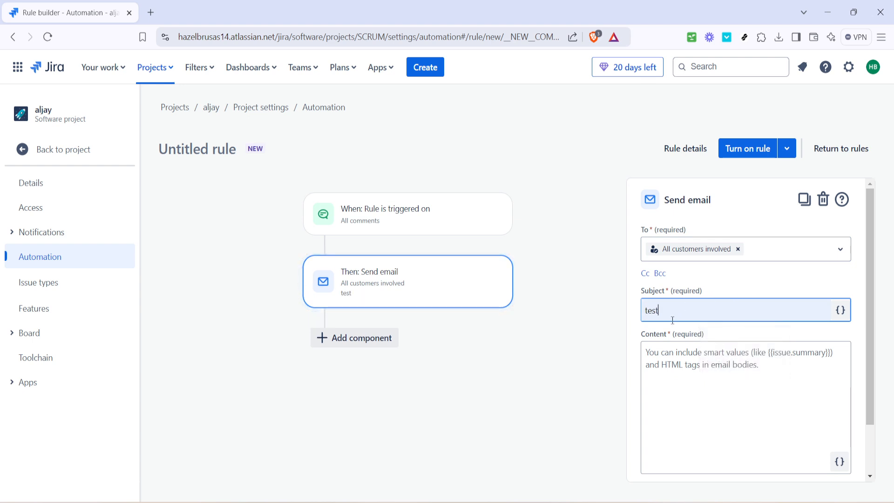
Step: Enter "Just a test" as the email content and finish configuring the Send email action
click(692, 379)
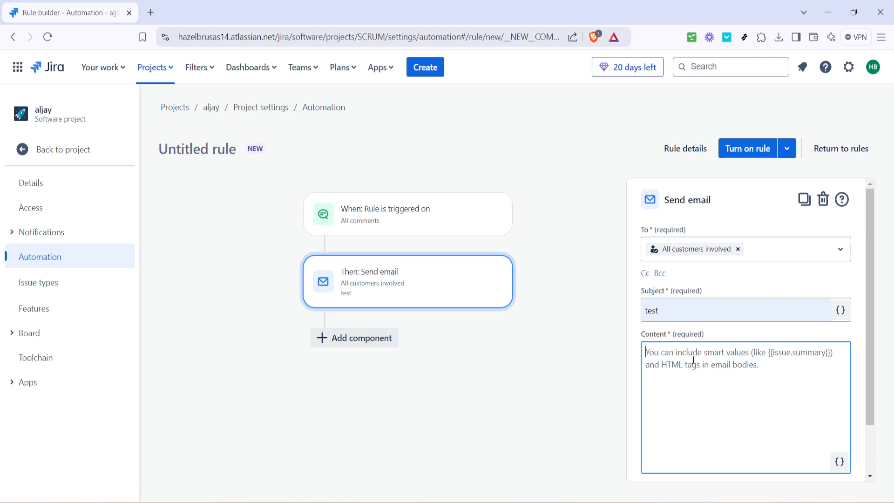
scroll(701, 356, down, 2)
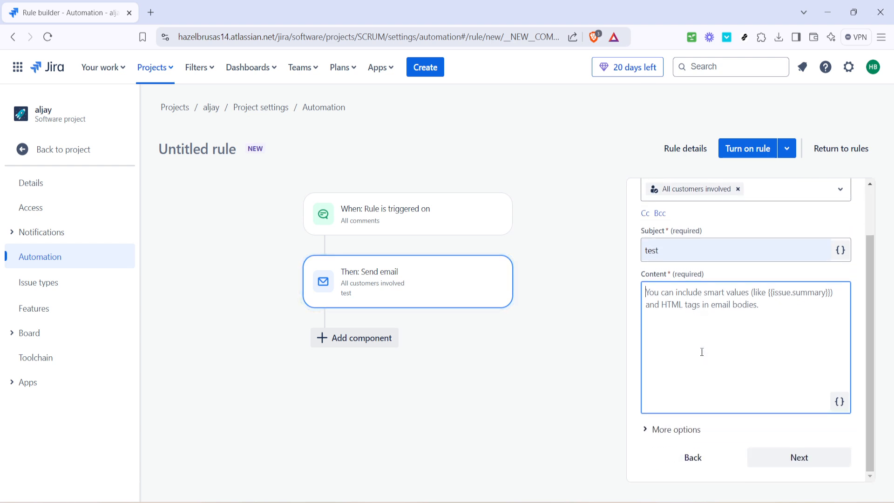
text(Just a)
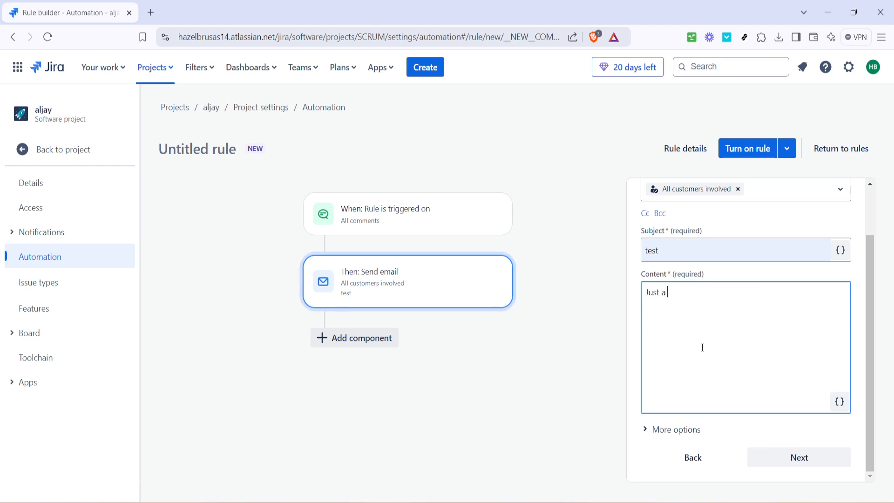
text( te)
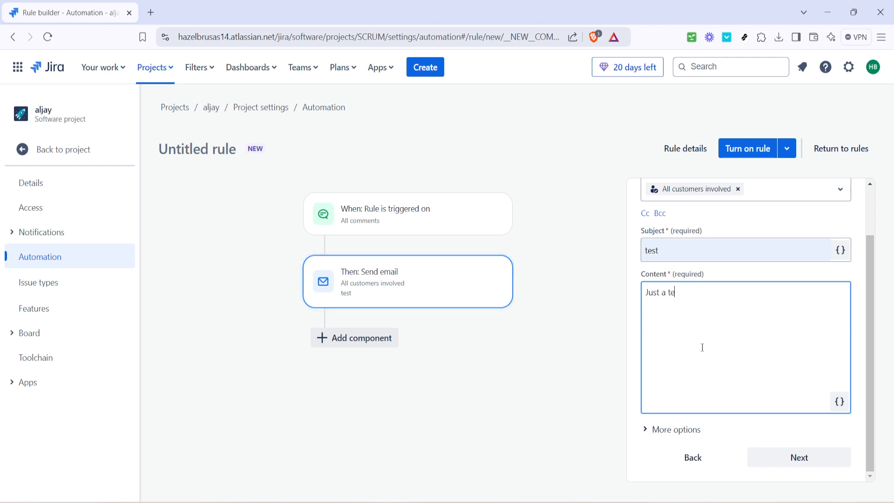
text(st)
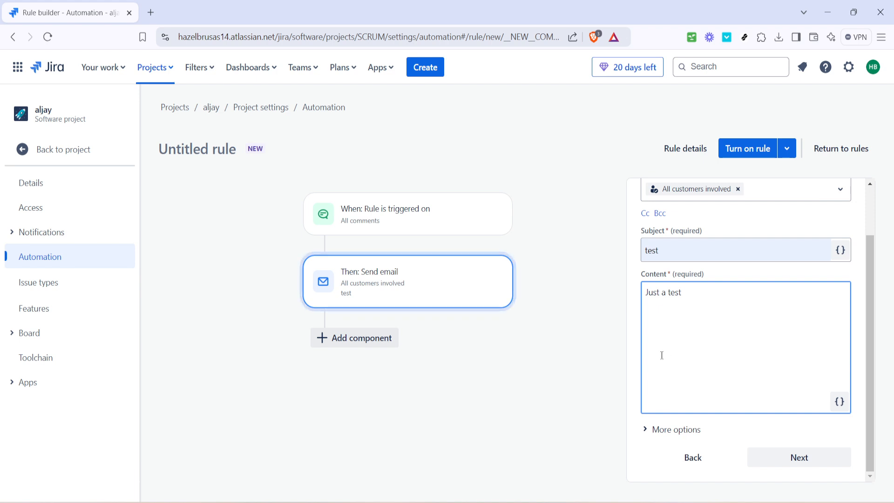
click(795, 464)
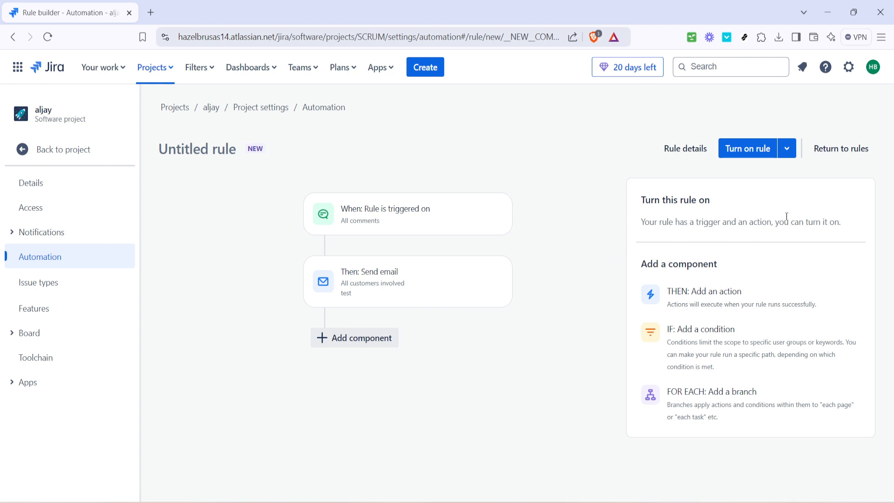
Step: Start turning on the rule and name it "Event"
click(739, 158)
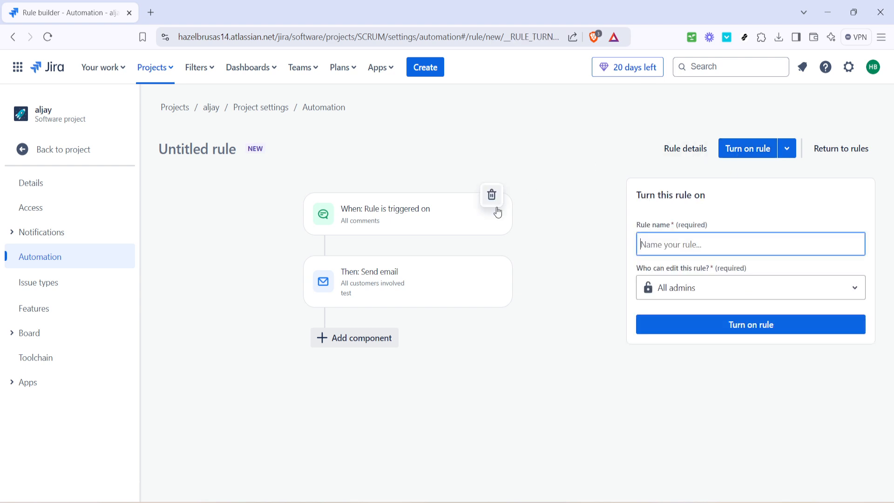
click(691, 246)
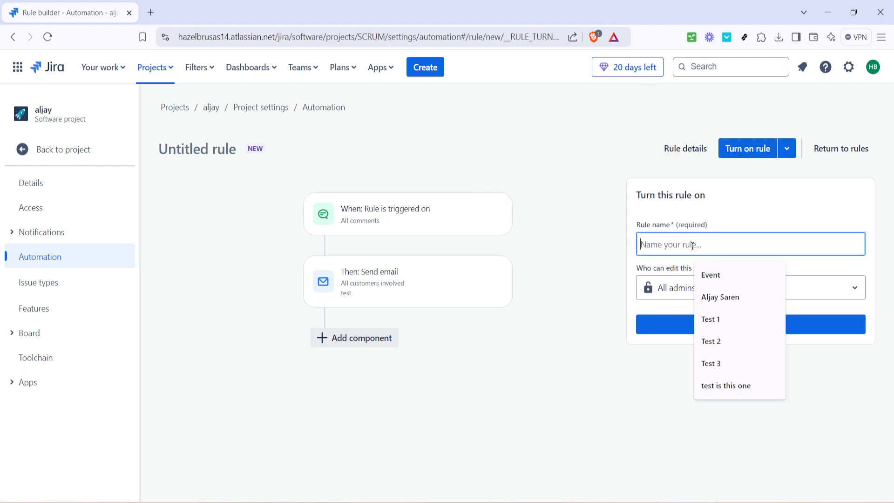
click(709, 274)
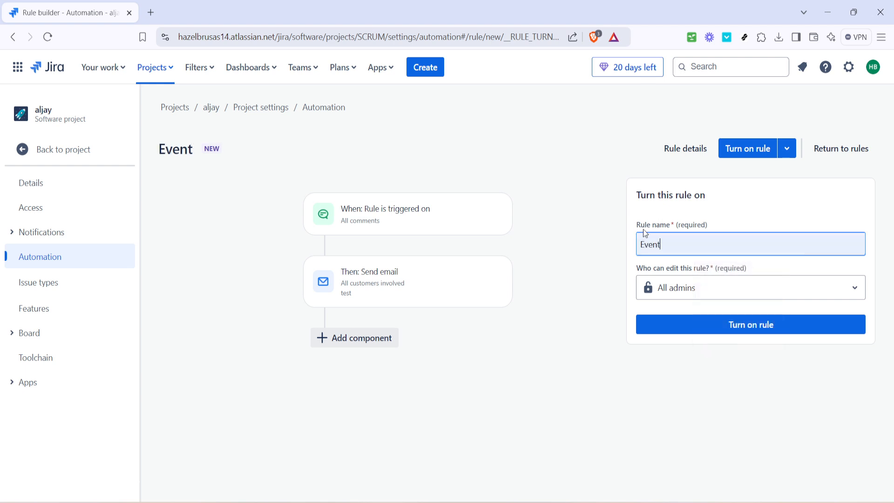